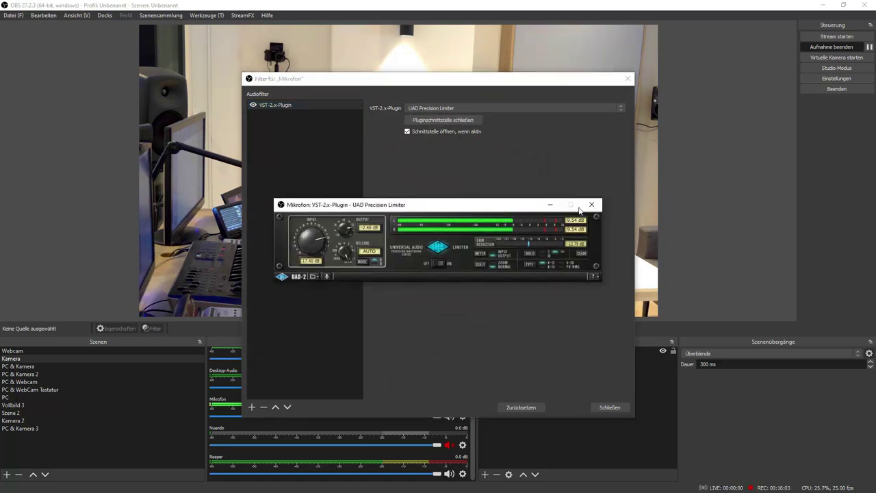
# Close the UAD Precision Limiter window and the filter dialog of the microphone source
pyautogui.click(593, 206)
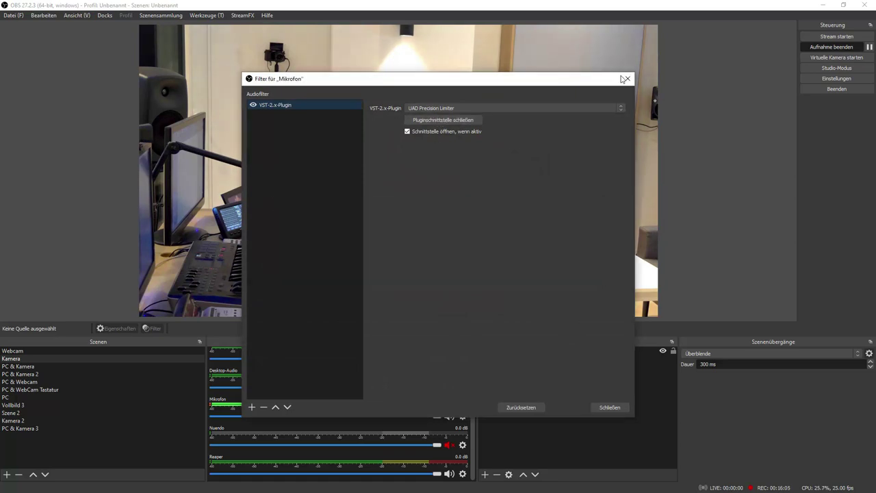
pyautogui.click(628, 78)
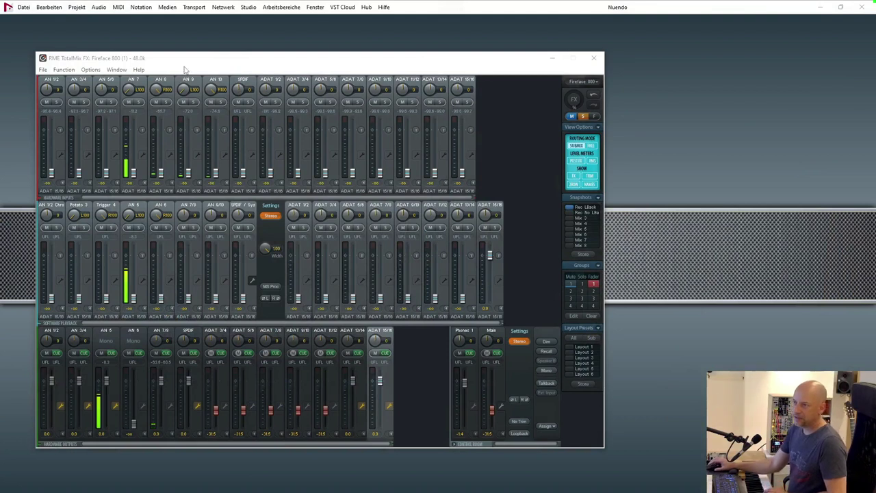
# Switch to RME TotalMix FX, select the AN 1/2 hardware output submix and open its channel settings
pyautogui.click(195, 63)
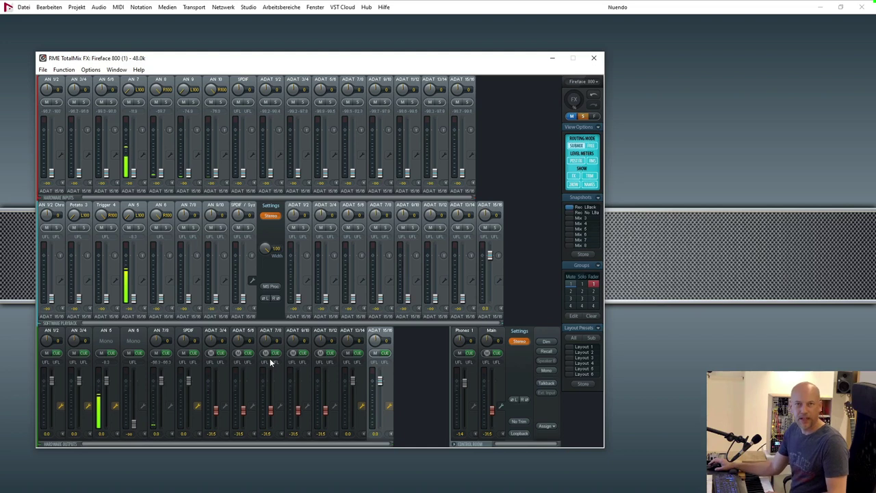
pyautogui.click(57, 334)
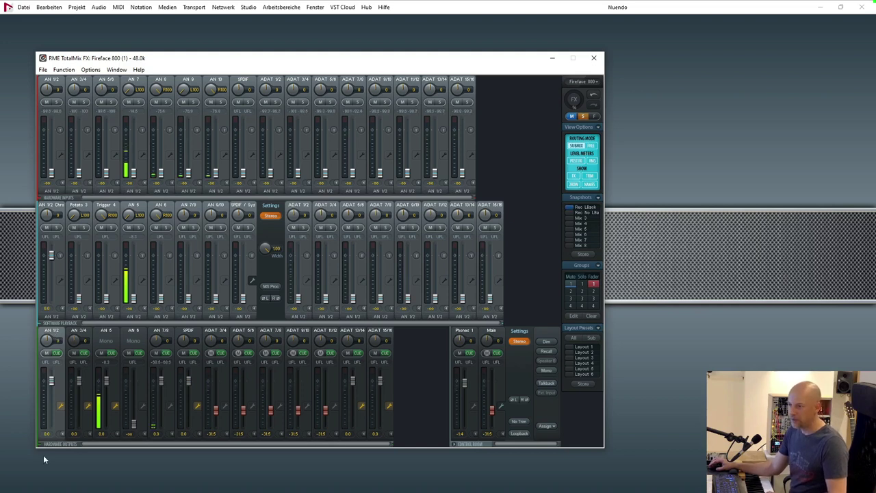
pyautogui.click(60, 407)
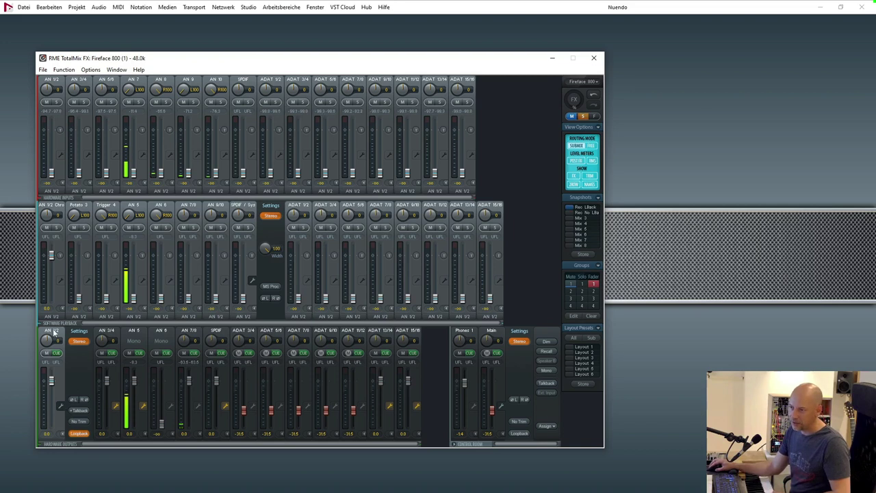
# Inspect the AN 3/4 submix and the channel settings of the SPDIF, ADAT 13/14 and ADAT 15/16 hardware outputs
pyautogui.click(117, 408)
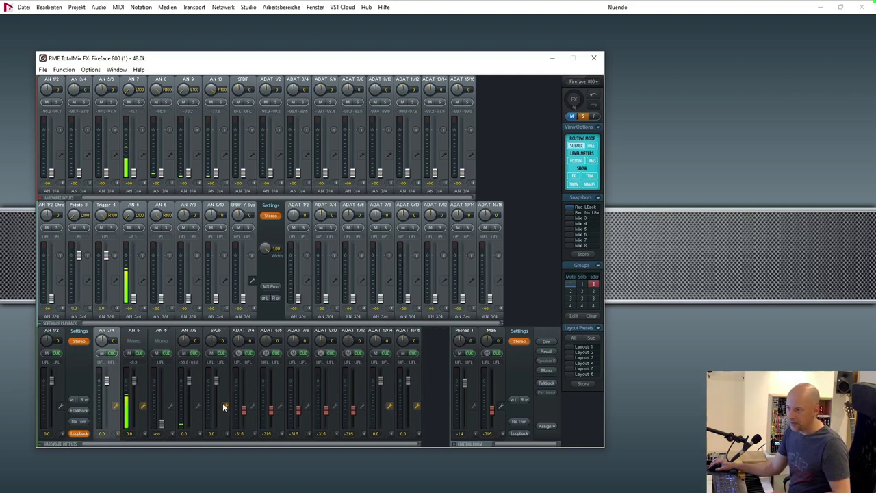
pyautogui.click(222, 406)
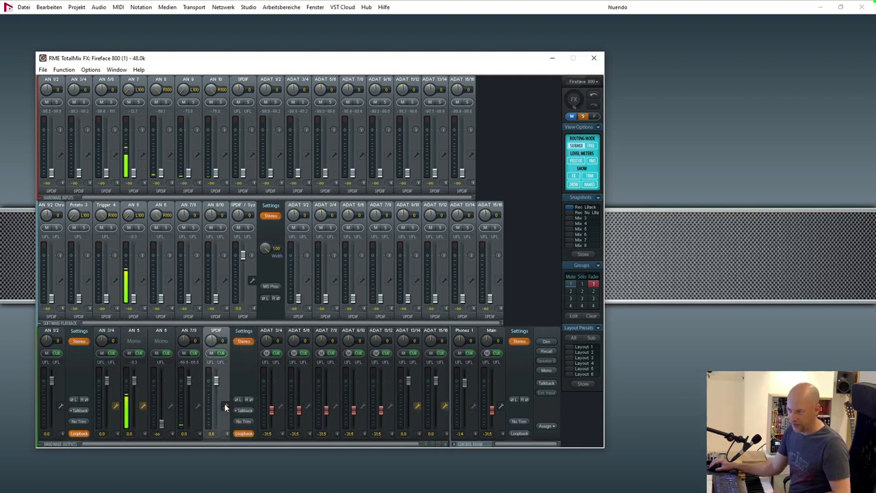
pyautogui.click(224, 404)
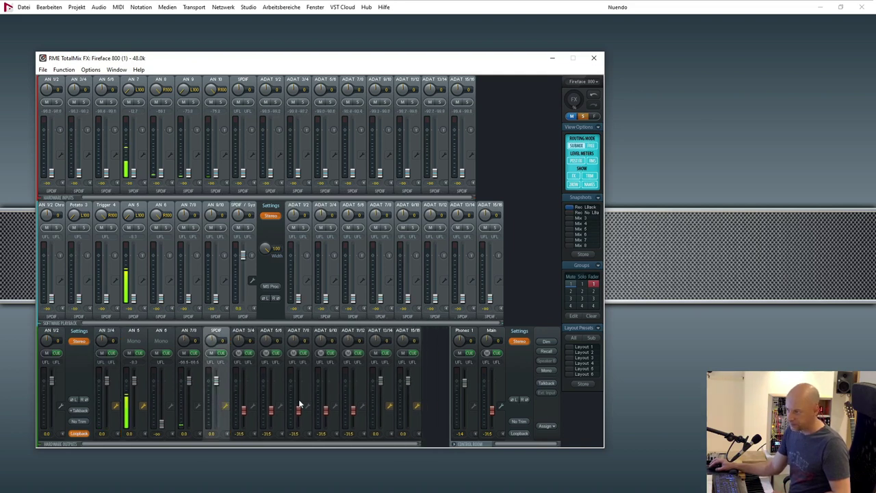
pyautogui.click(389, 407)
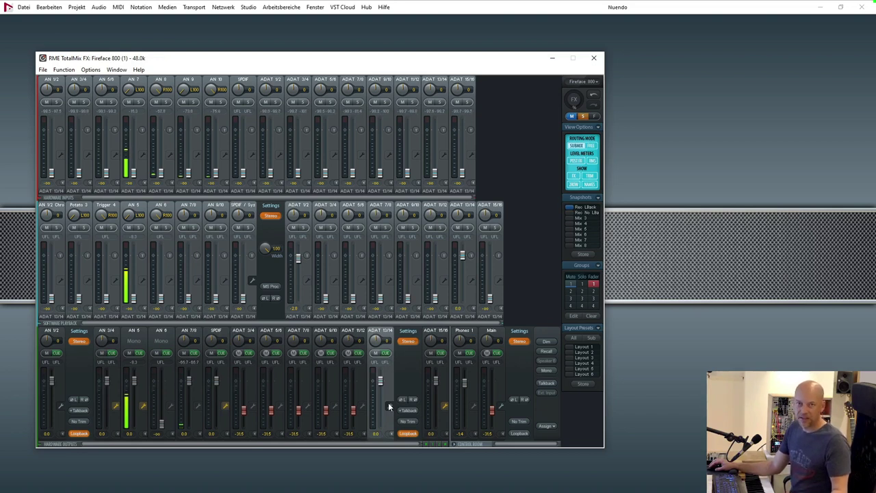
pyautogui.click(388, 407)
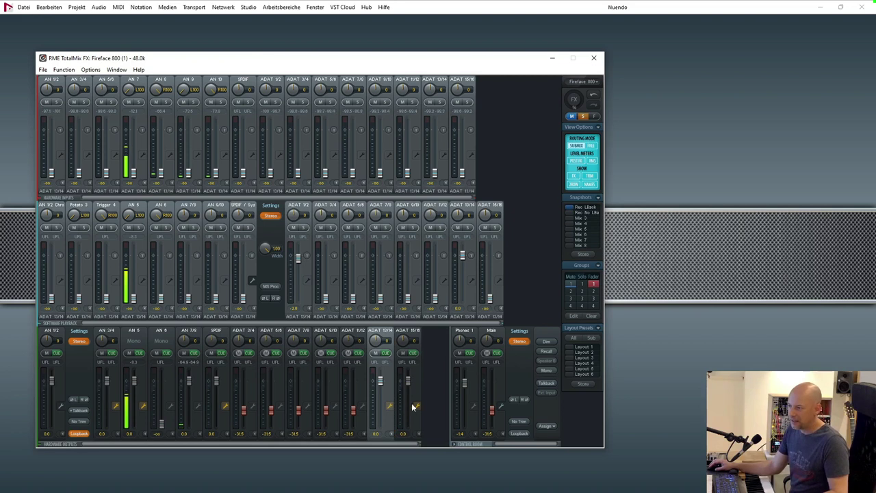
pyautogui.click(418, 408)
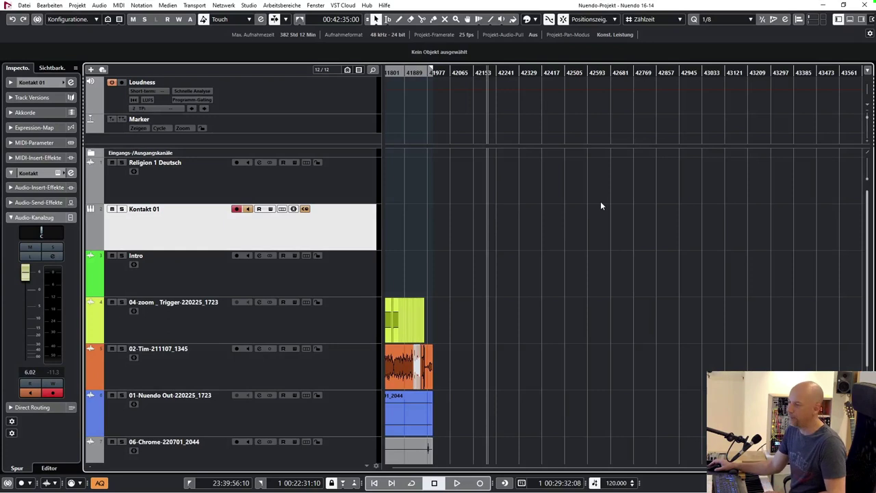
# Look over the tracks of the Nuendo project, then reduce its window and switch to REAPER at full size
pyautogui.scroll(-2, 600, 206)
pyautogui.scroll(1, 600, 204)
pyautogui.scroll(-1, 600, 204)
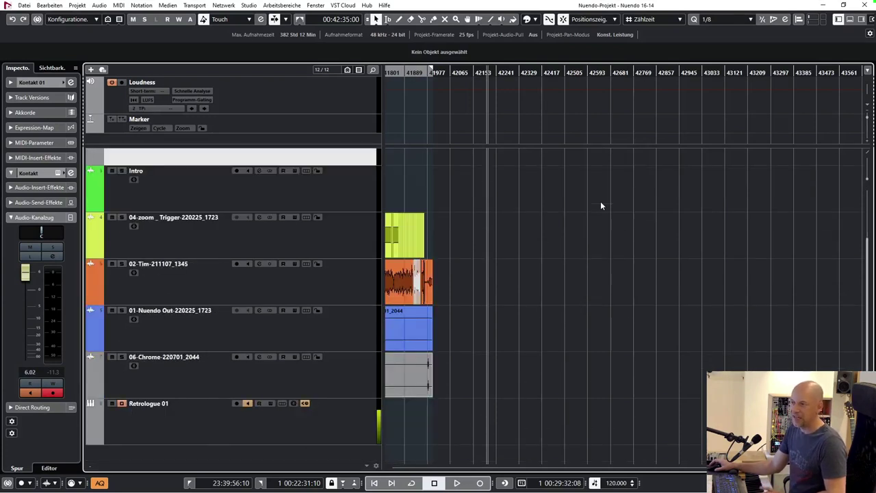
pyautogui.scroll(1, 600, 206)
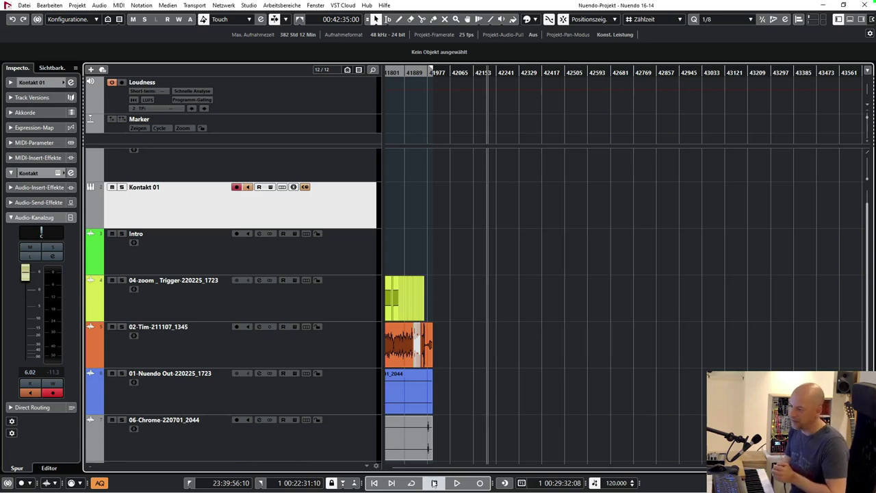
pyautogui.click(843, 6)
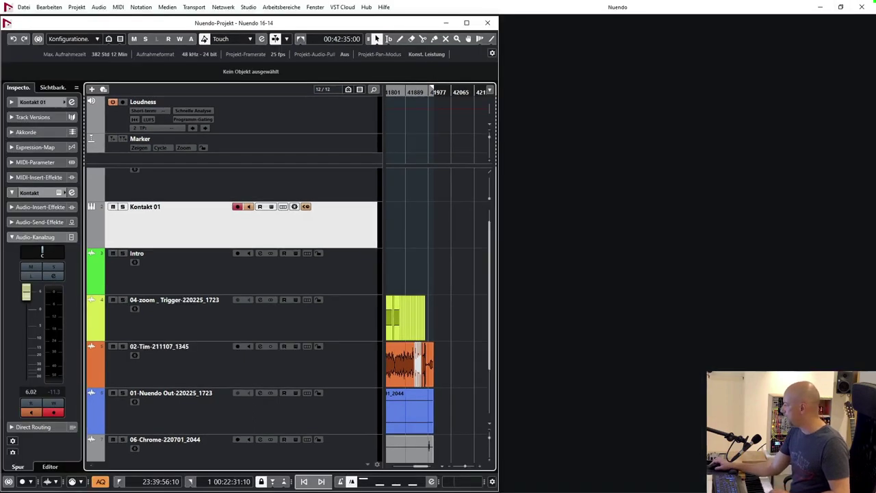
pyautogui.hotkey('alt', 'Tab')
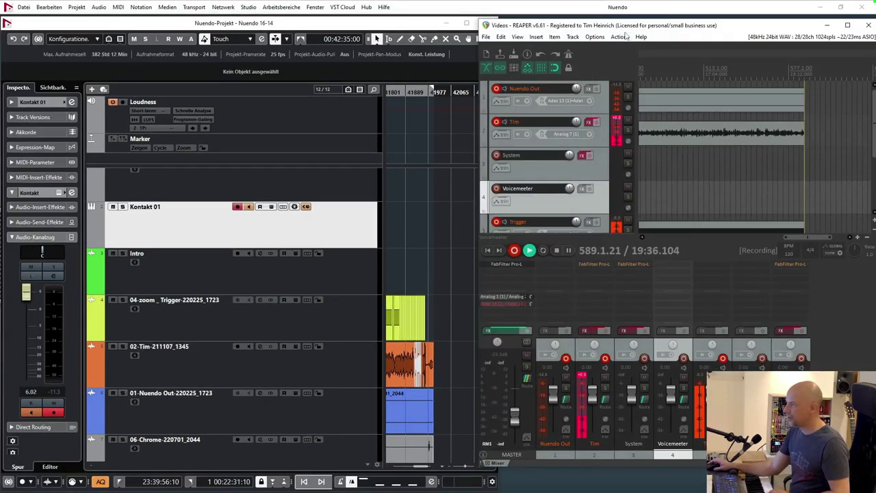
pyautogui.click(847, 25)
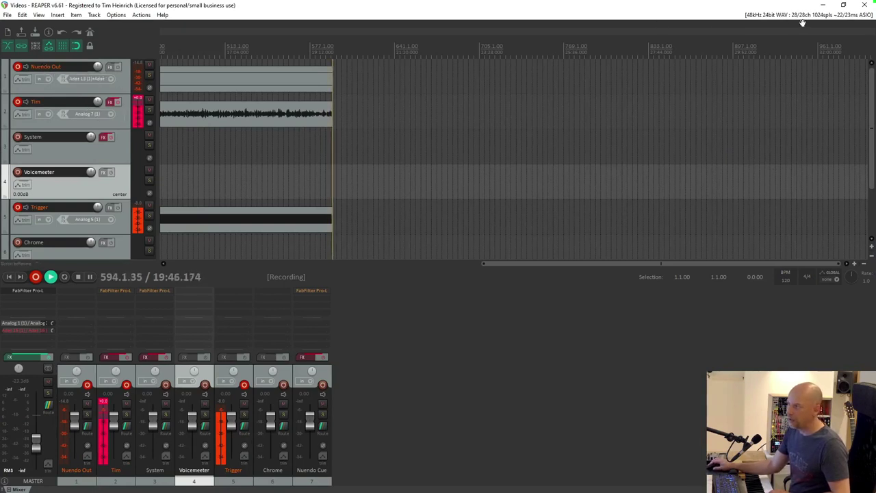
# Place REAPER beside the Nuendo project to select its Chrome track, and return REAPER to full size
pyautogui.click(843, 6)
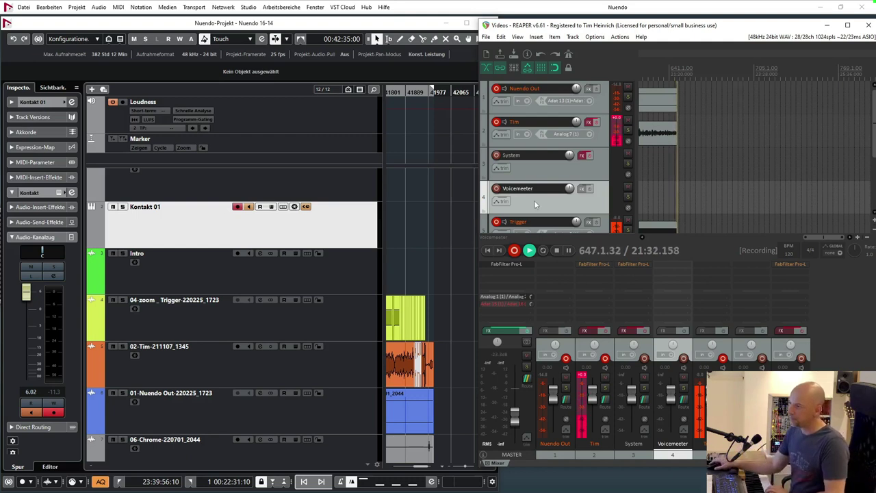
pyautogui.scroll(-1, 536, 199)
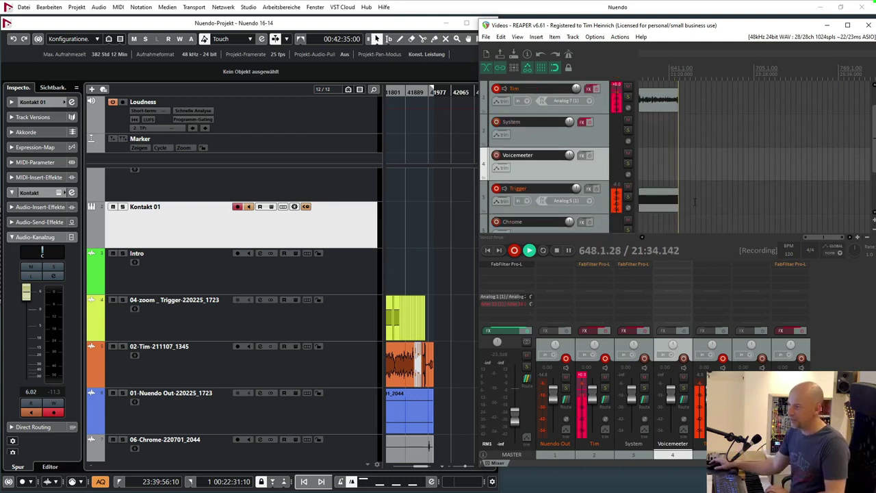
pyautogui.scroll(-2, 714, 194)
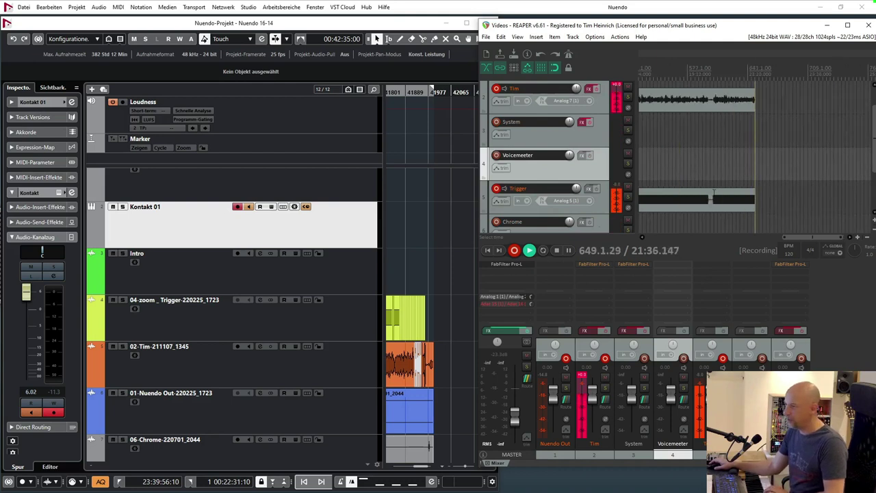
pyautogui.scroll(-2, 867, 190)
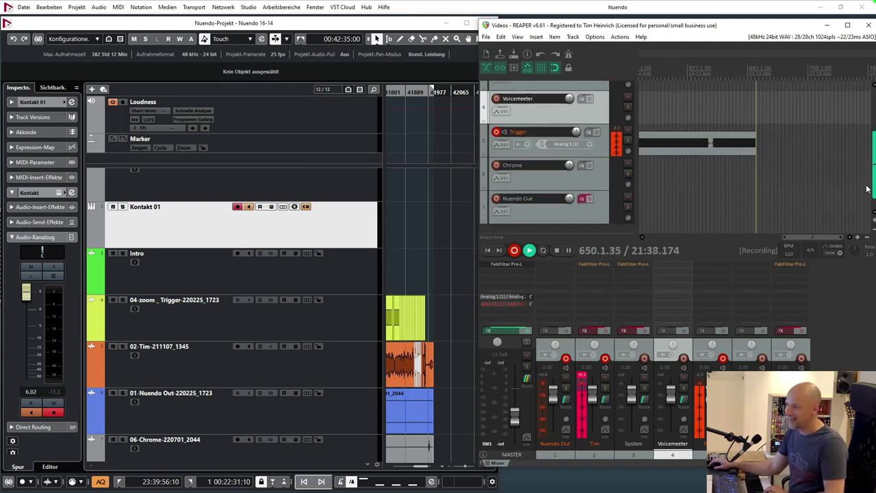
pyautogui.click(571, 186)
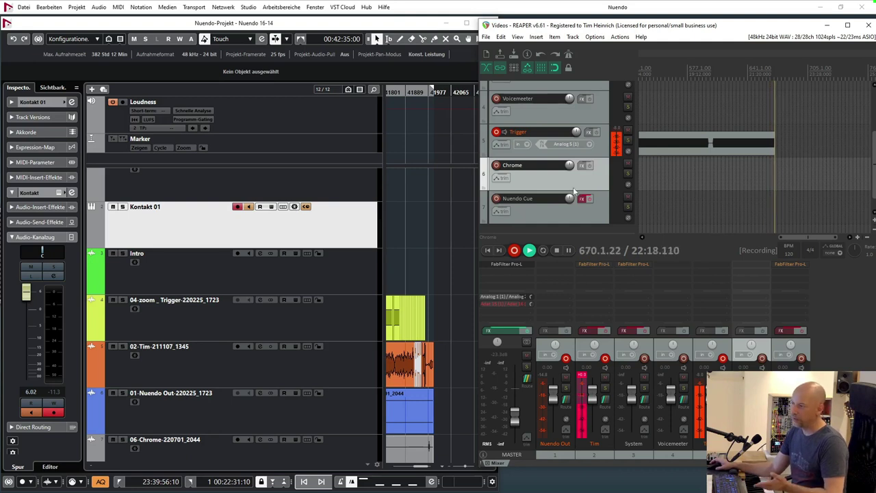
pyautogui.click(847, 26)
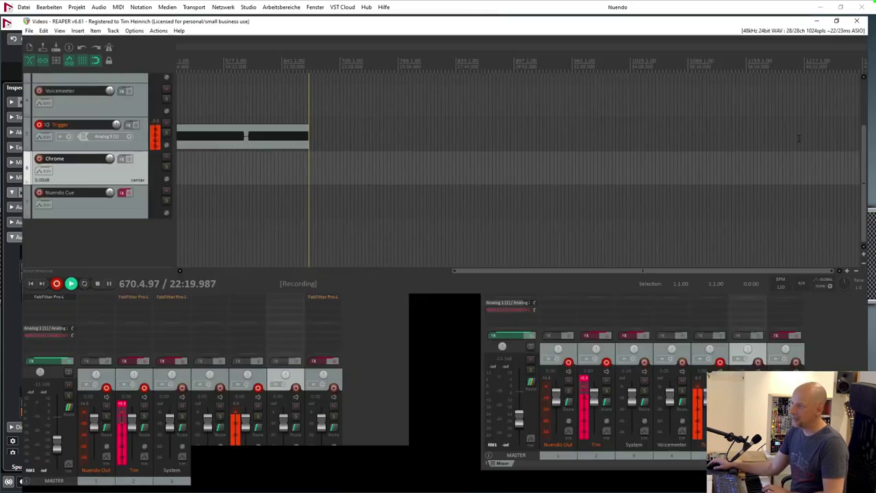
pyautogui.moveTo(874, 142); pyautogui.dragTo(874, 104)
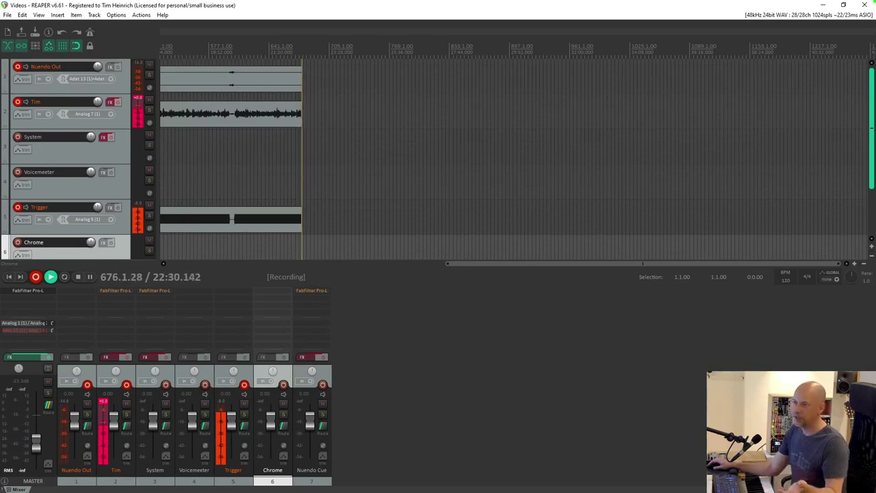
# Return to the Nuendo project at full size and select the orange audio track 5
pyautogui.click(825, 5)
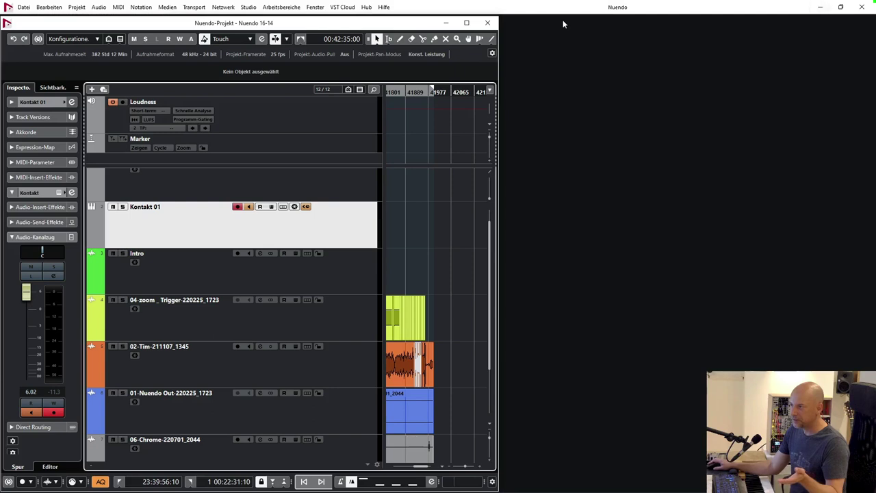
pyautogui.click(466, 23)
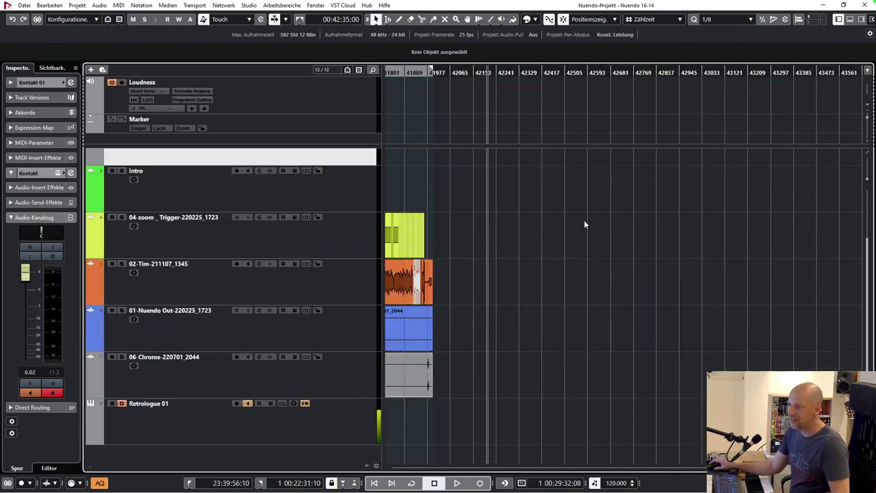
pyautogui.press('h')
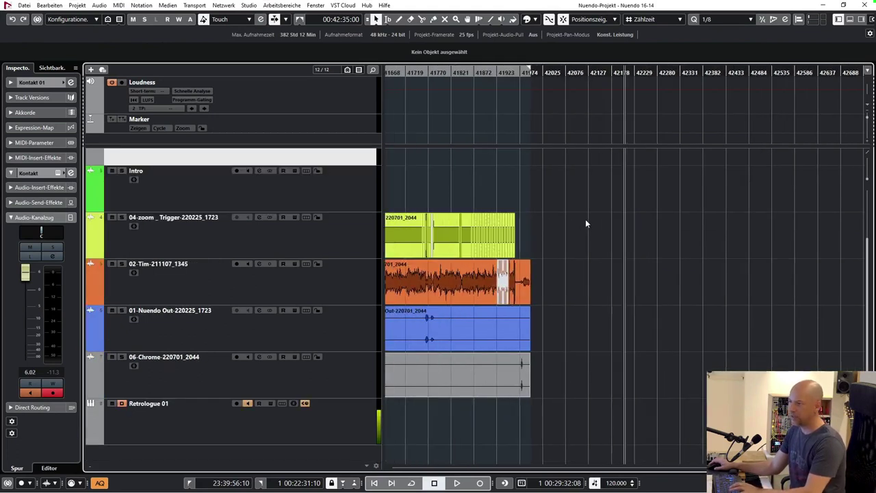
pyautogui.click(293, 301)
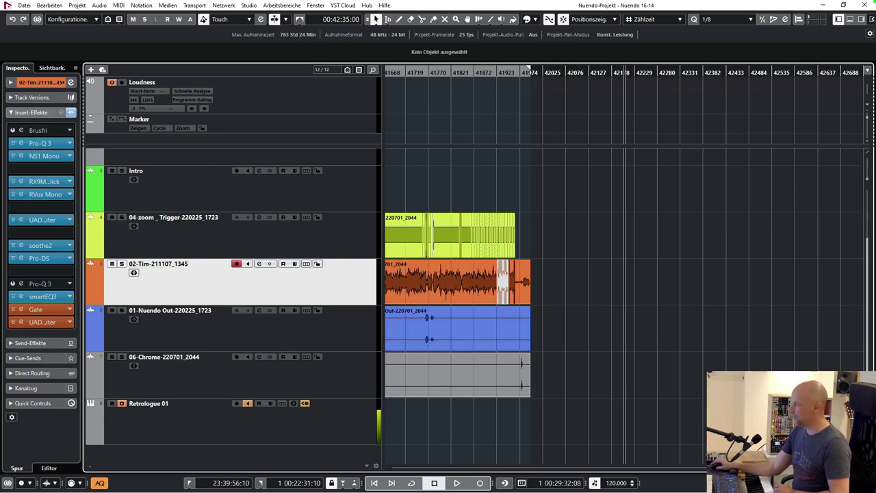
# Check the running REAPER recording, return to Nuendo and select the Kontakt 01 instrument track
pyautogui.click(824, 5)
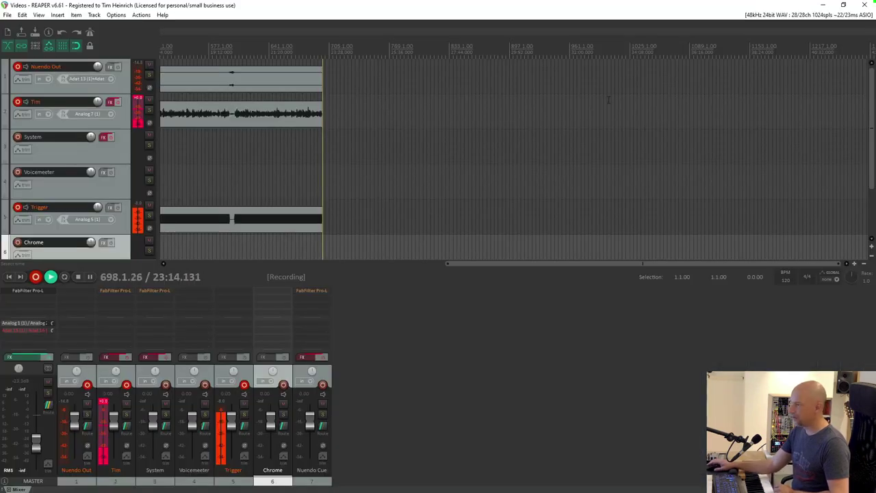
pyautogui.click(824, 5)
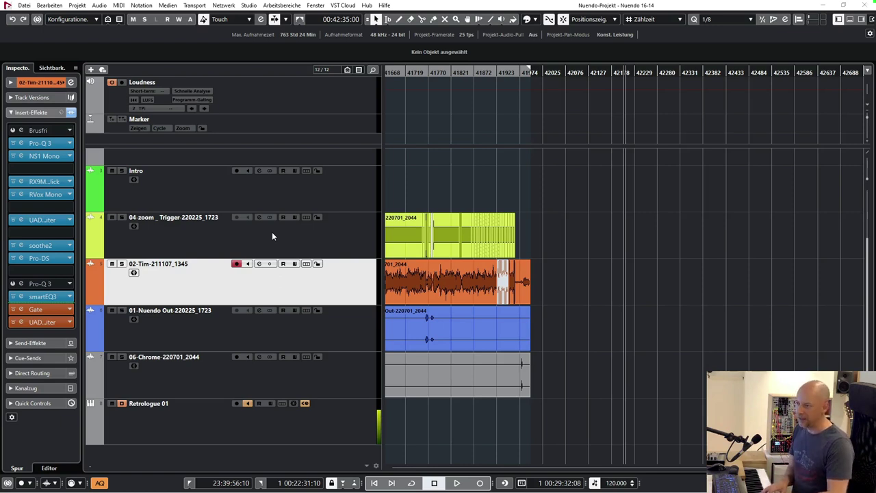
pyautogui.scroll(3, 272, 231)
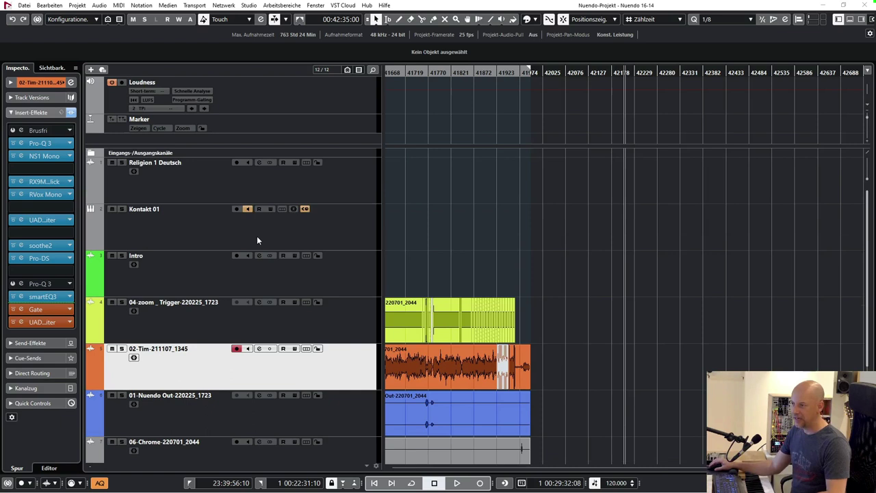
pyautogui.click(258, 240)
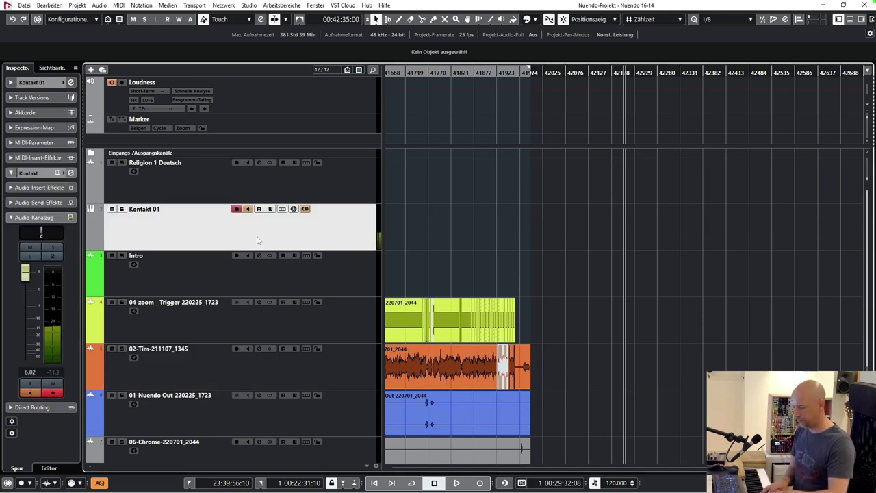
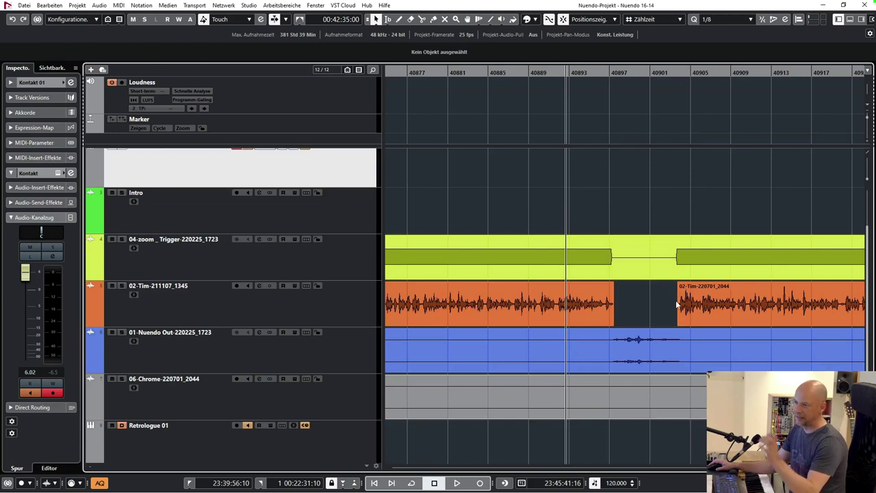
# Open the Gate insert effect of the orange audio track 5 and move its editor beside the insert list
pyautogui.scroll(2, 675, 301)
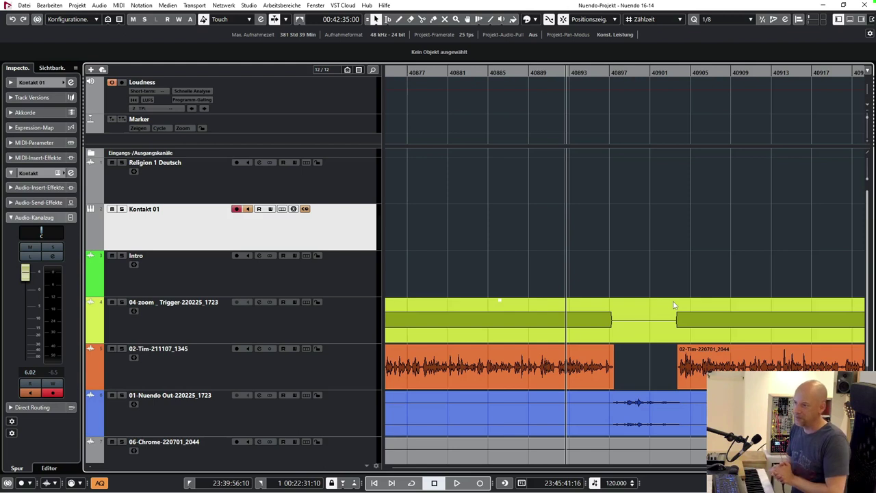
pyautogui.click(304, 371)
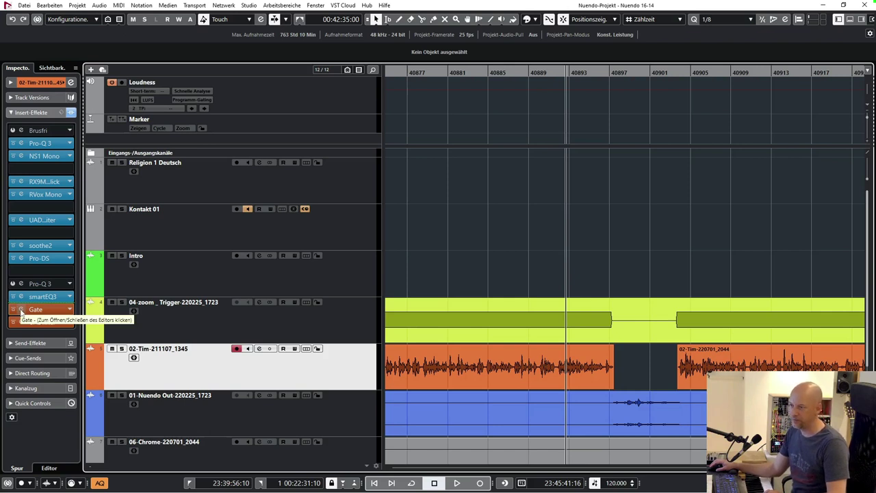
pyautogui.click(22, 311)
pyautogui.moveTo(303, 192); pyautogui.dragTo(358, 167)
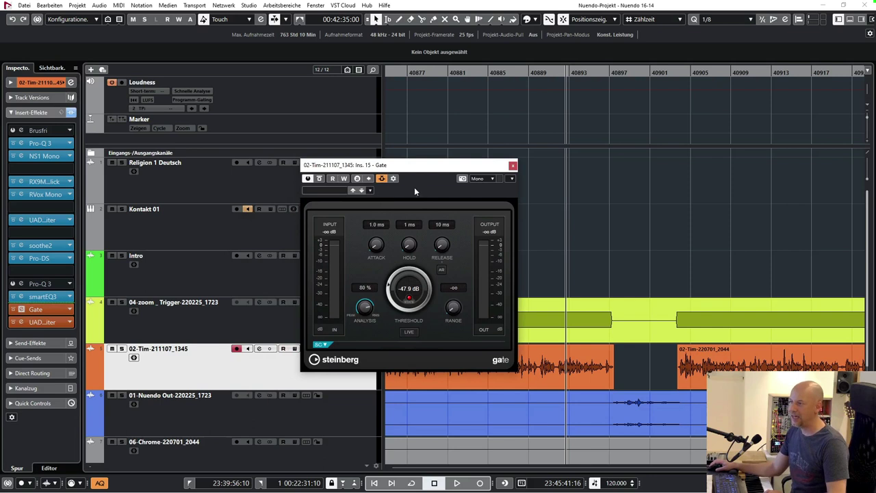
# Close the Gate editor and select the Retrologue 01 instrument track
pyautogui.click(513, 165)
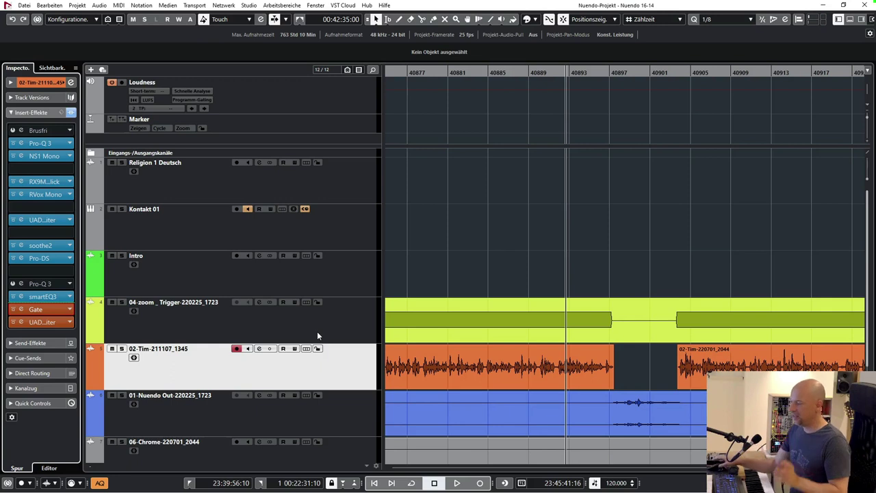
pyautogui.scroll(-2, 316, 335)
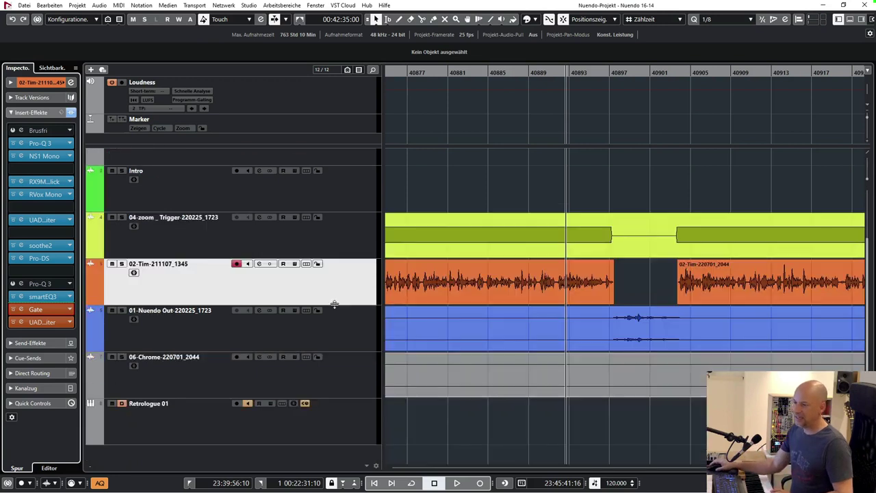
pyautogui.click(326, 431)
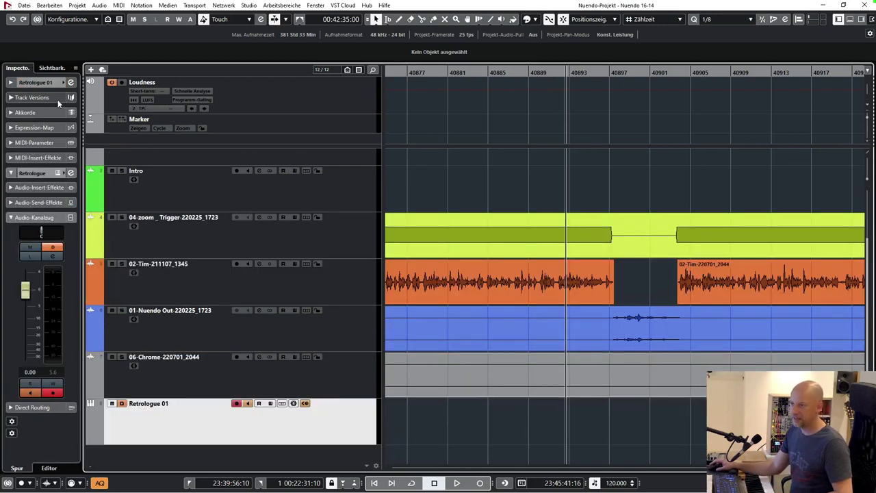
# Inspect the Retrologue 01 track's MIDI input transformer, moving its window clear of the arrangement and closing it again
pyautogui.click(44, 82)
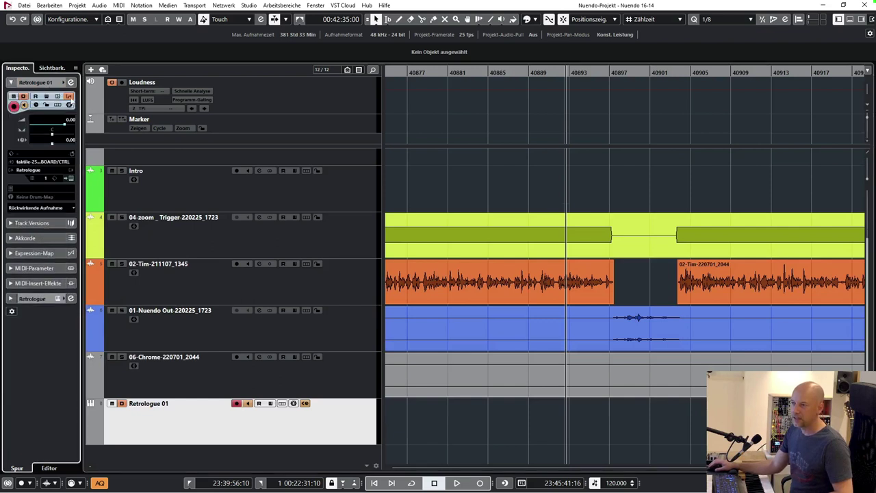
pyautogui.click(69, 100)
pyautogui.click(82, 125)
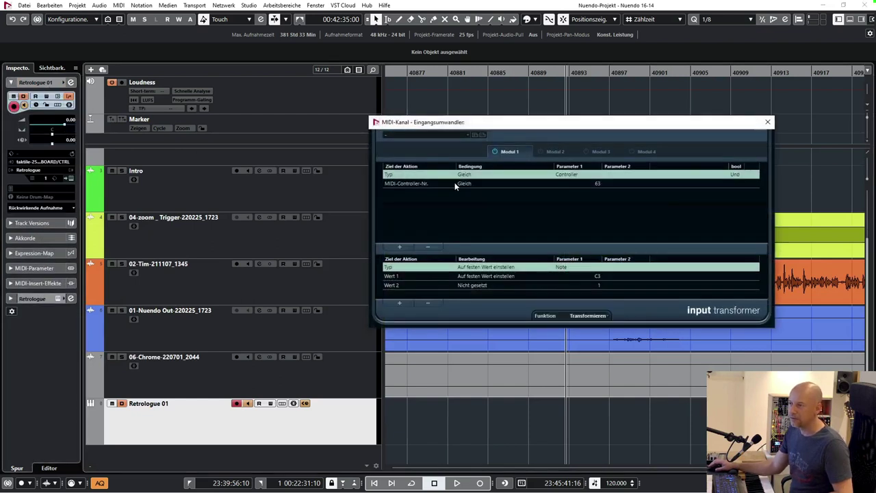
pyautogui.moveTo(464, 121); pyautogui.dragTo(316, 100)
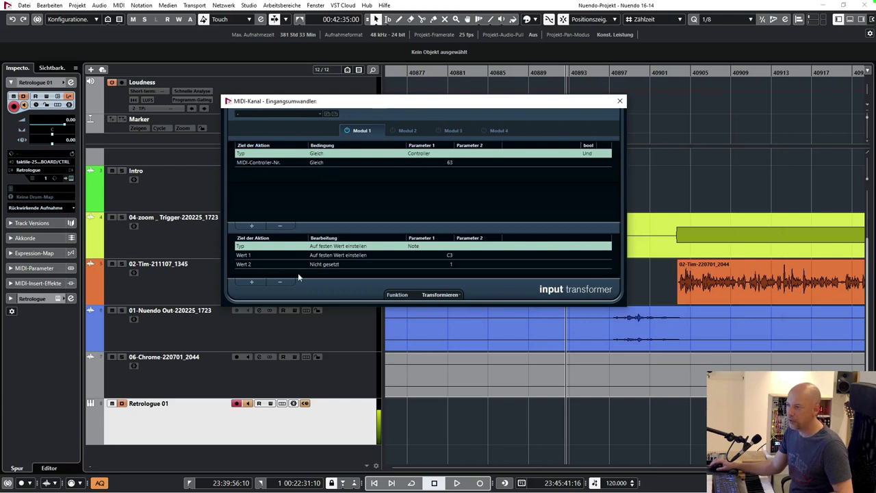
pyautogui.click(619, 102)
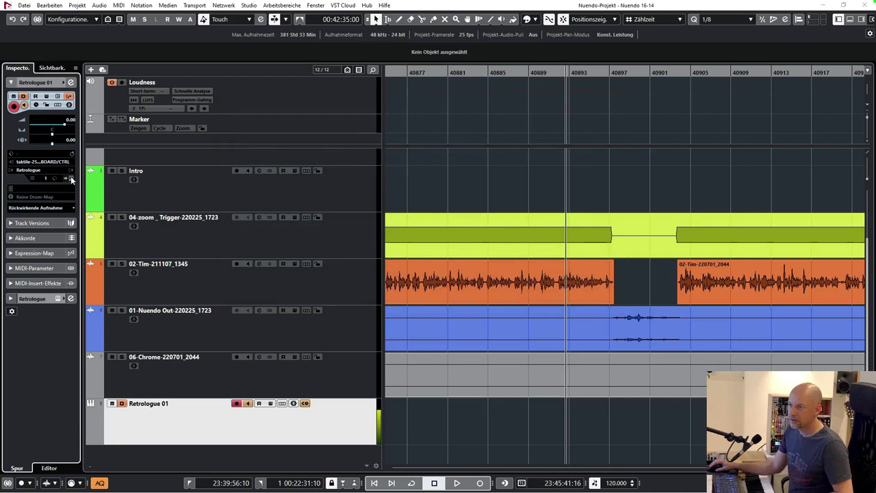
# Show the Retrologue instrument editor, move it next to the track settings, and close it
pyautogui.click(71, 178)
pyautogui.moveTo(327, 113); pyautogui.dragTo(117, 88)
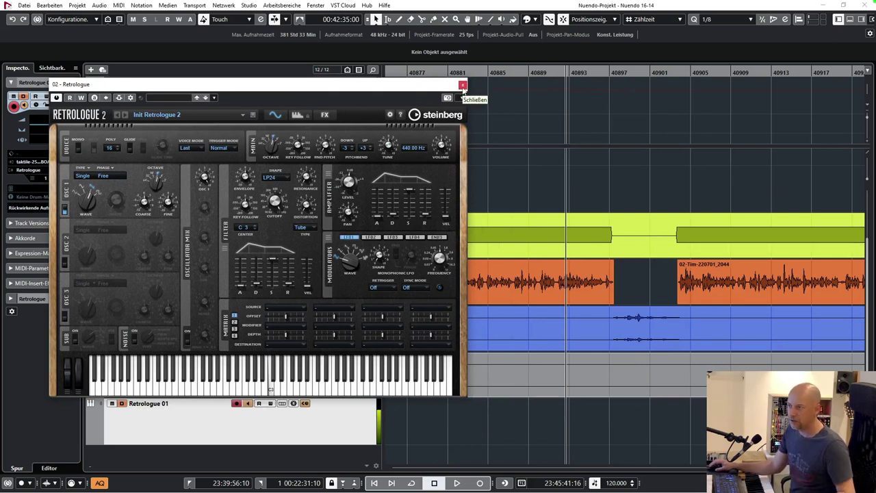
pyautogui.click(462, 85)
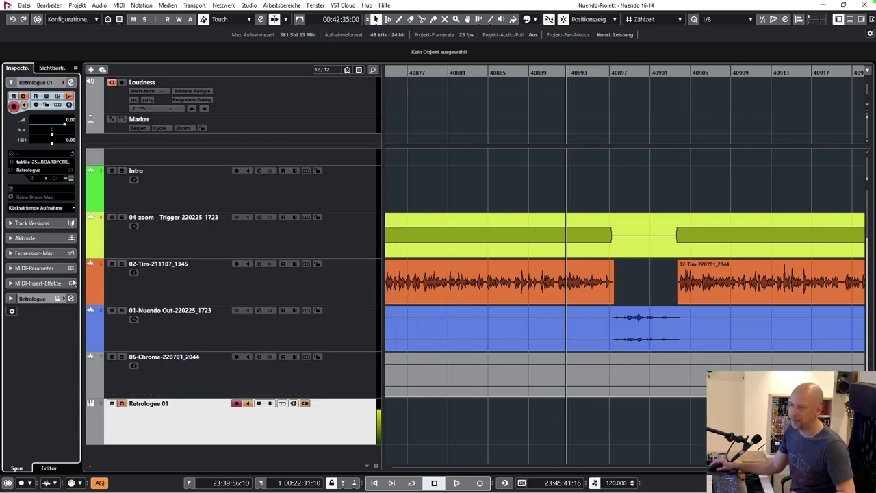
# Inspect the Retrologue instrument's audio channel level and its direct routing to the Trigger bus
pyautogui.click(31, 299)
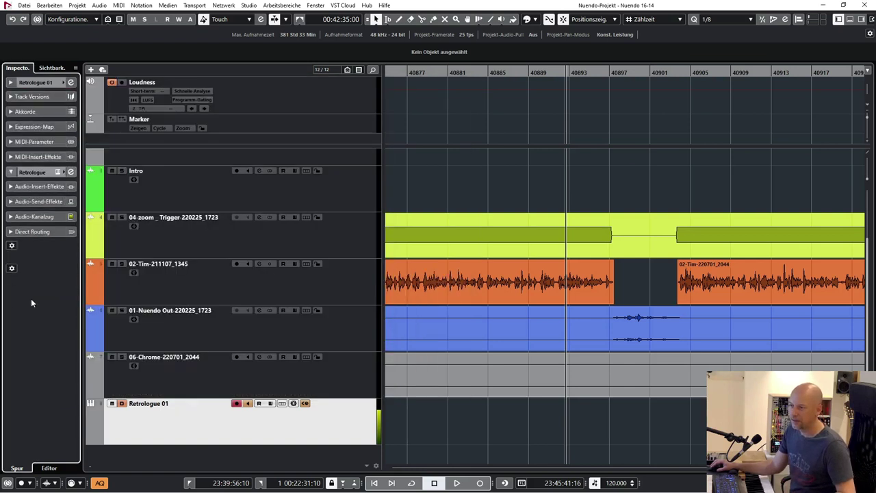
pyautogui.click(35, 218)
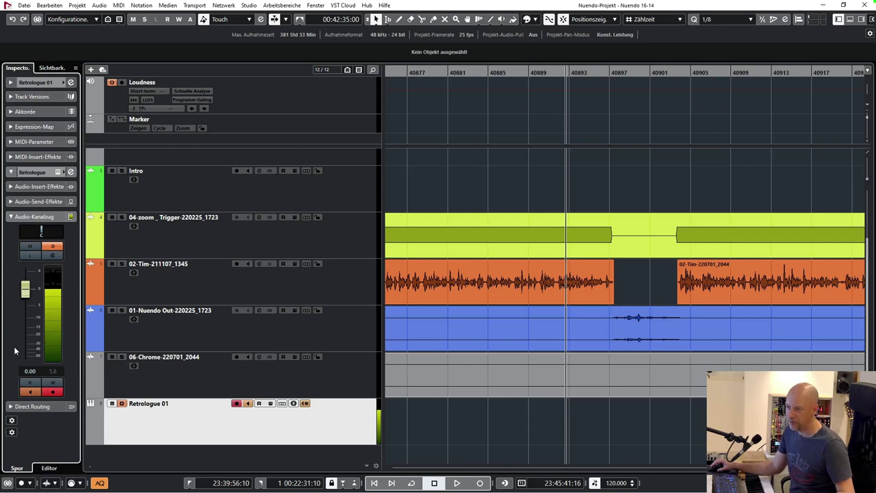
pyautogui.click(48, 408)
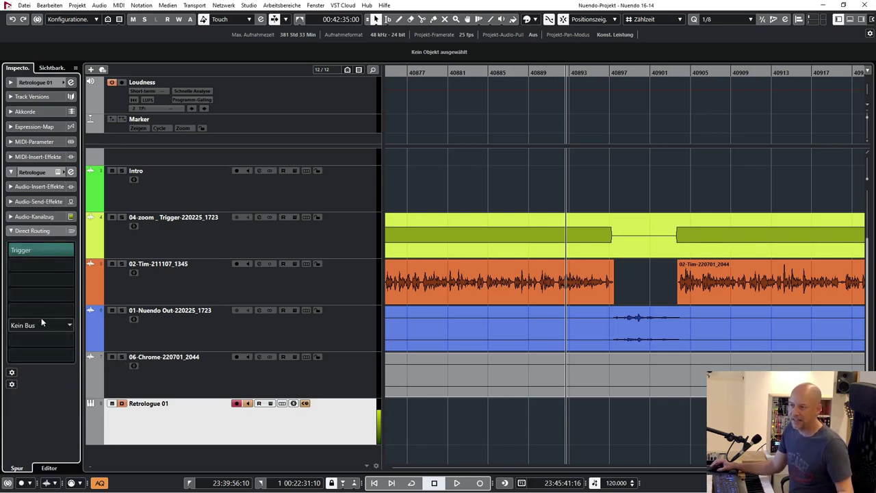
pyautogui.click(69, 252)
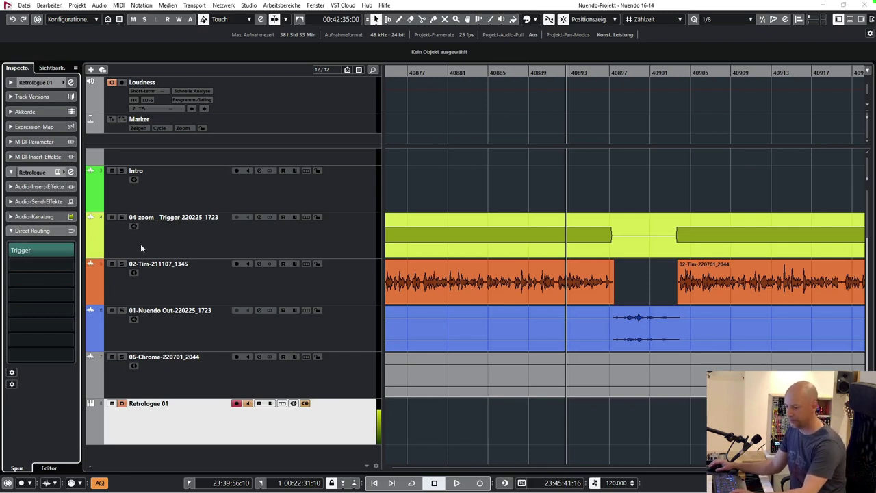
# Examine the Trigger output channel's level in the MixConsole and return to the project window
pyautogui.press('F3')
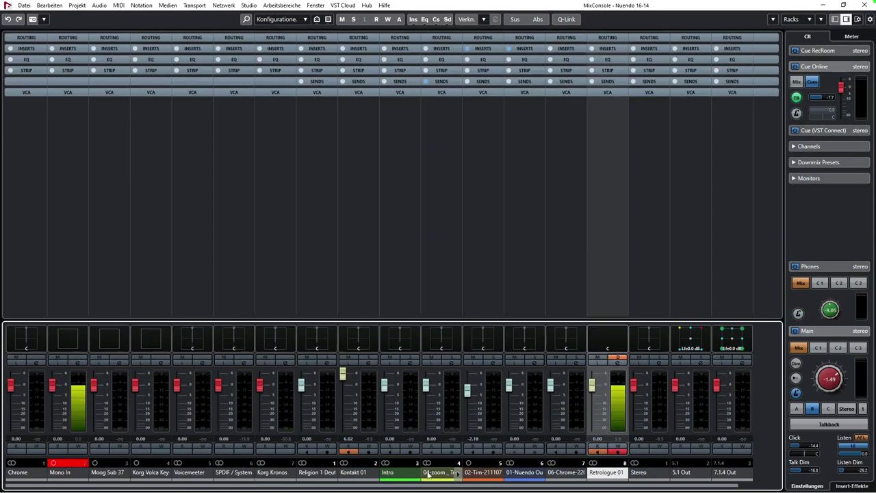
pyautogui.moveTo(538, 486); pyautogui.dragTo(582, 486)
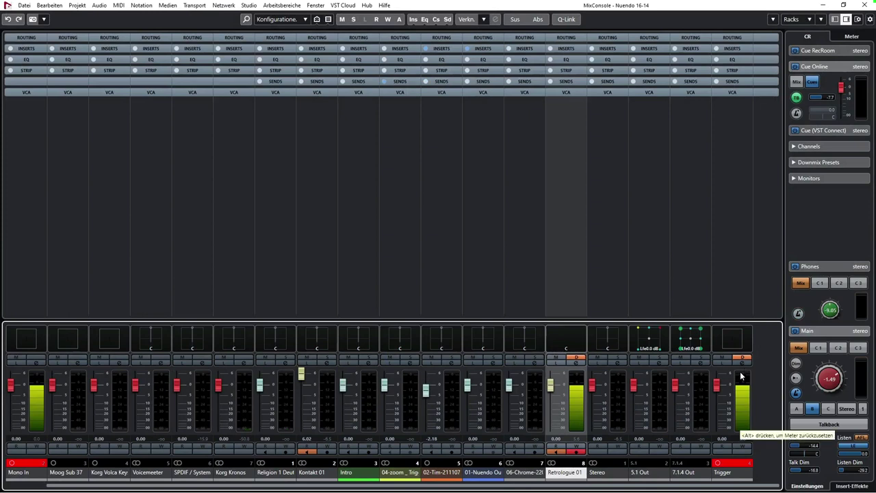
pyautogui.press('F3')
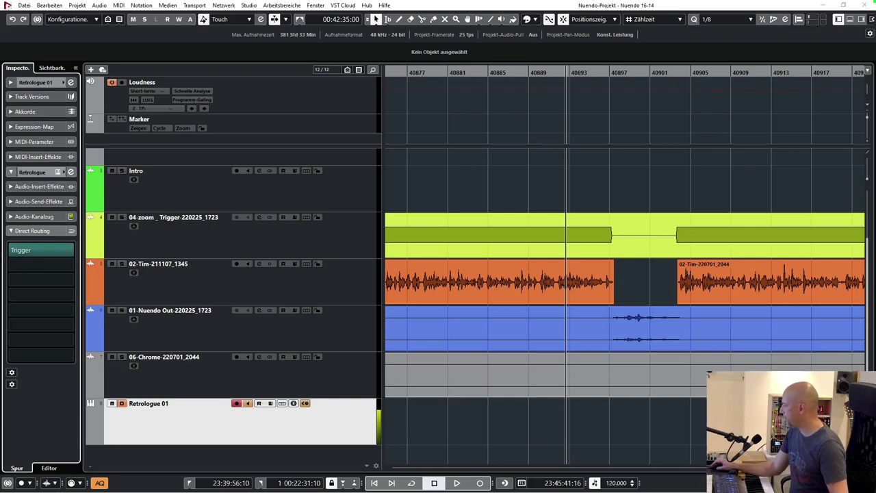
pyautogui.click(822, 5)
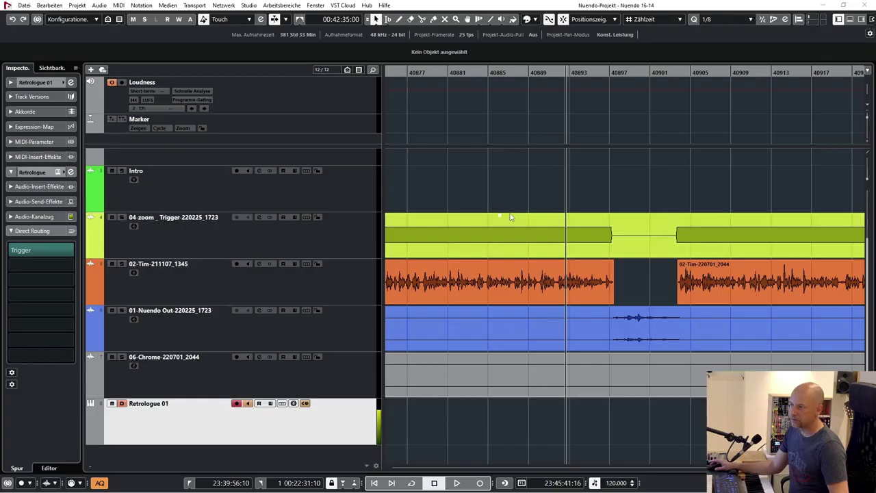
pyautogui.click(823, 5)
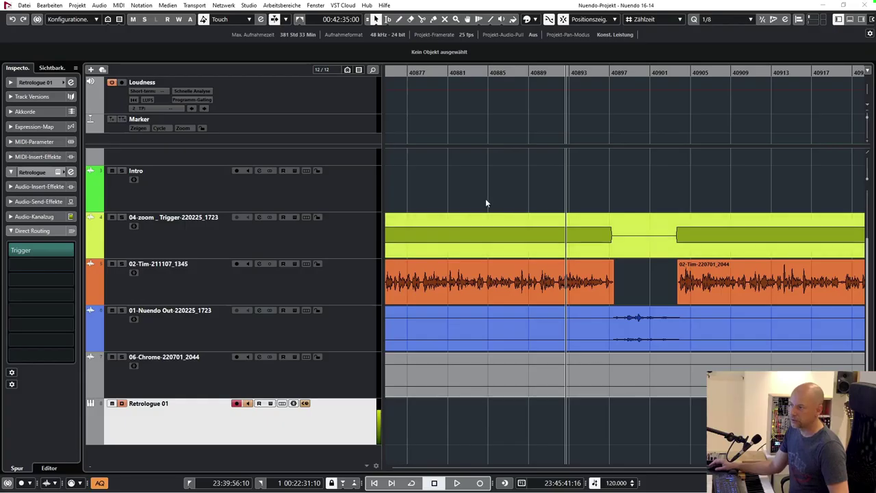
# Select the yellow Trigger track 4 and place the playback cursor near bar 40905, just after the gap in the orange track's audio
pyautogui.hscroll(4, 510, 196)
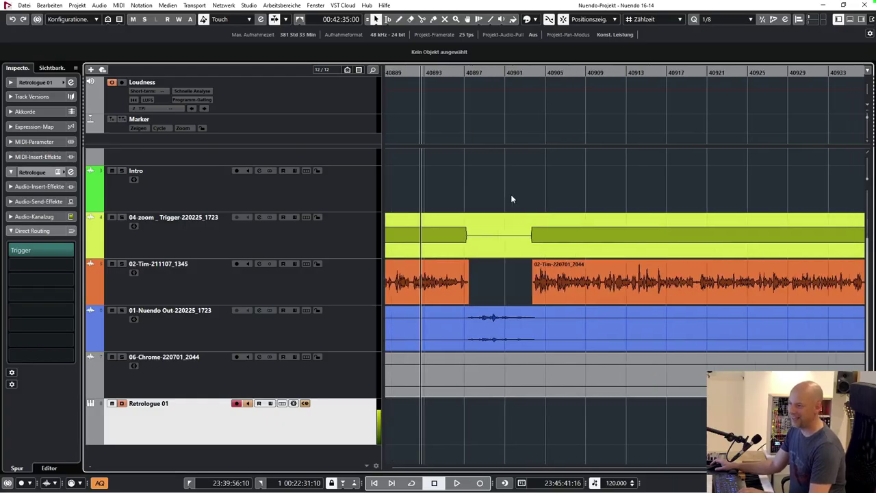
pyautogui.hscroll(2, 510, 194)
pyautogui.click(299, 235)
pyautogui.hscroll(4, 541, 199)
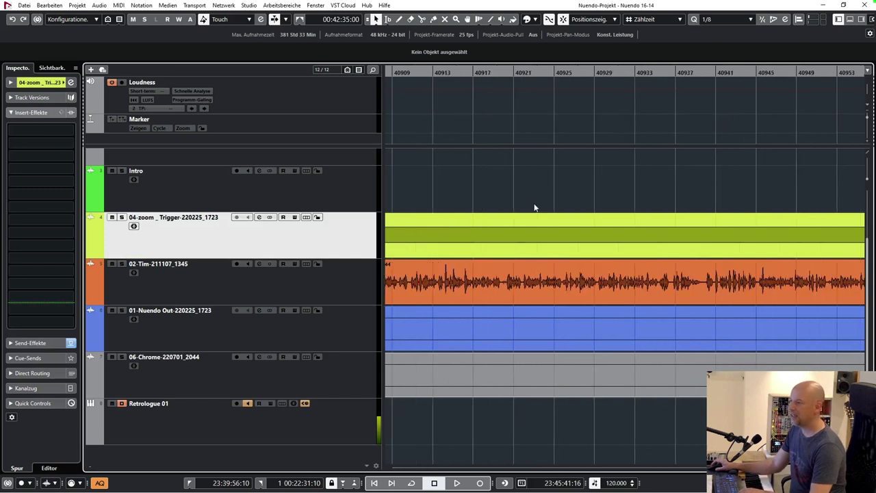
pyautogui.hscroll(-5, 535, 207)
pyautogui.click(543, 74)
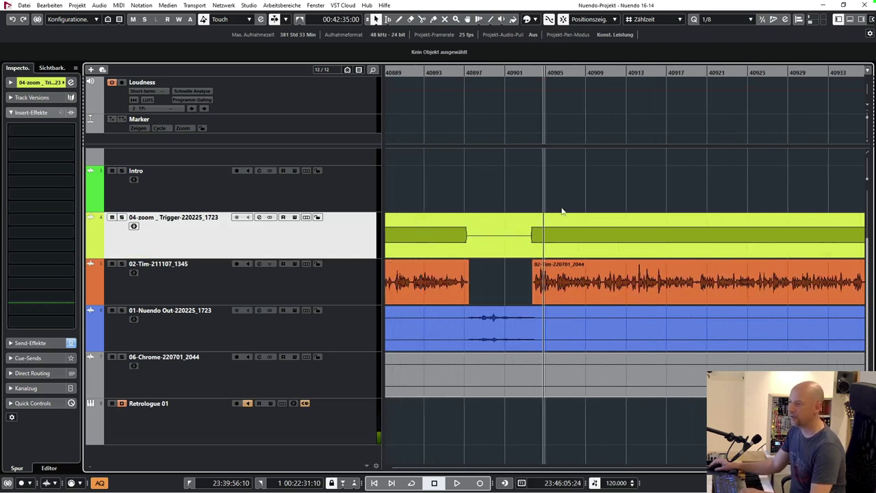
# Show the side-chain routing of the Gate insert effect on the orange audio track 5
pyautogui.hscroll(3, 527, 195)
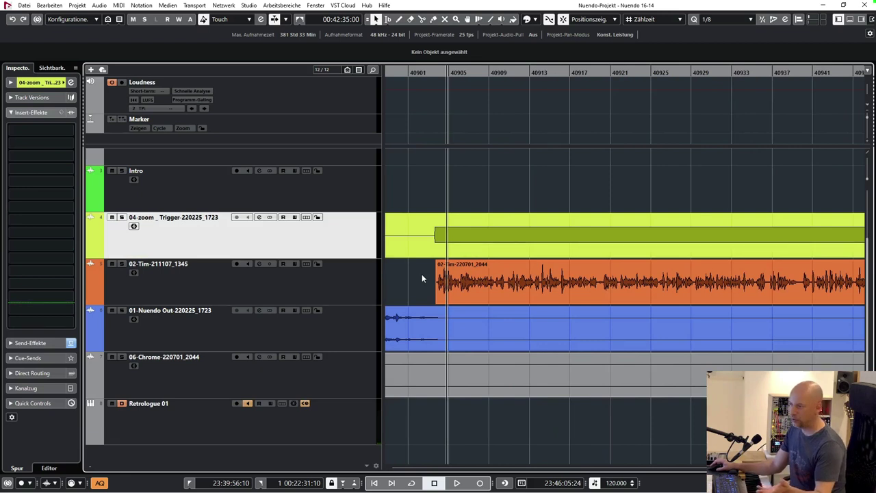
pyautogui.hscroll(14, 546, 196)
pyautogui.hscroll(4, 545, 196)
pyautogui.hscroll(-14, 546, 197)
pyautogui.hscroll(-1, 543, 205)
pyautogui.click(212, 299)
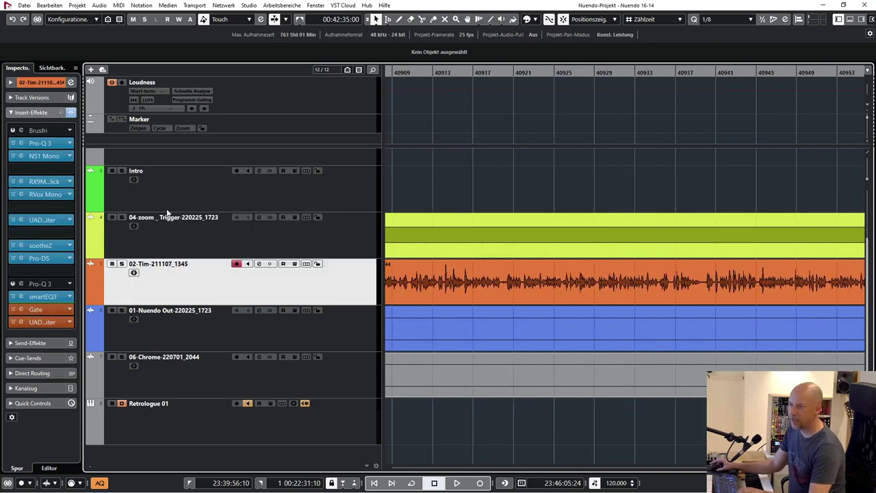
pyautogui.click(25, 312)
pyautogui.moveTo(347, 164); pyautogui.dragTo(320, 156)
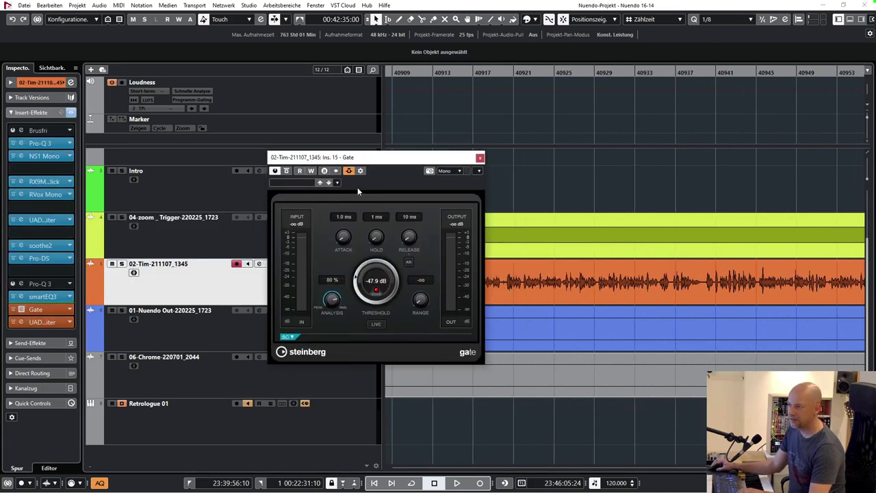
pyautogui.click(359, 170)
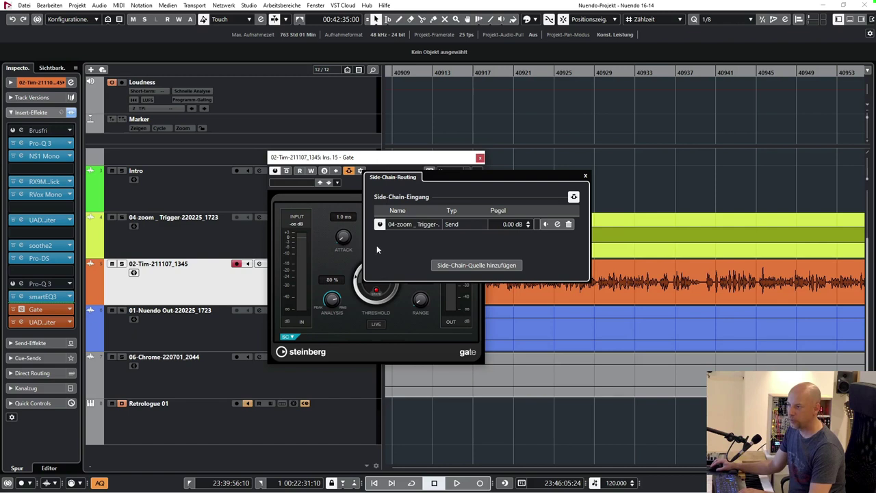
# Select the yellow Trigger track 4, close the Gate editor, and compare the trigger signal with the voice and Chrome recordings along the timeline
pyautogui.click(202, 235)
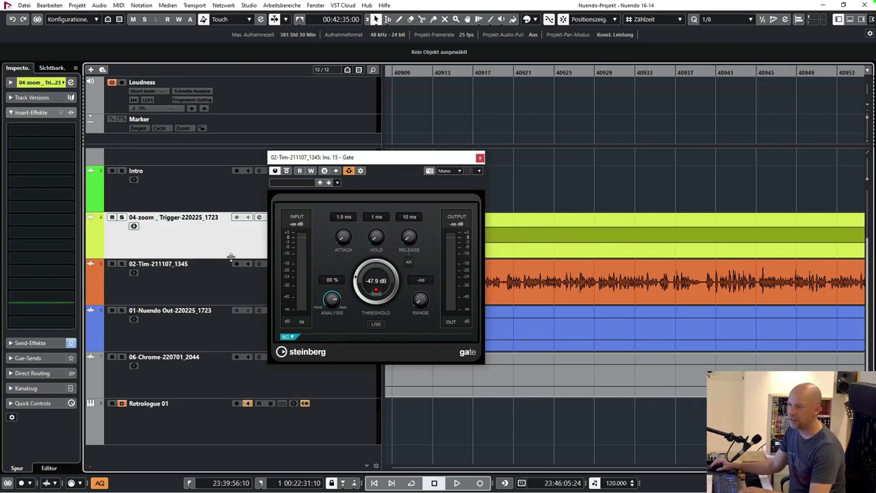
pyautogui.click(479, 158)
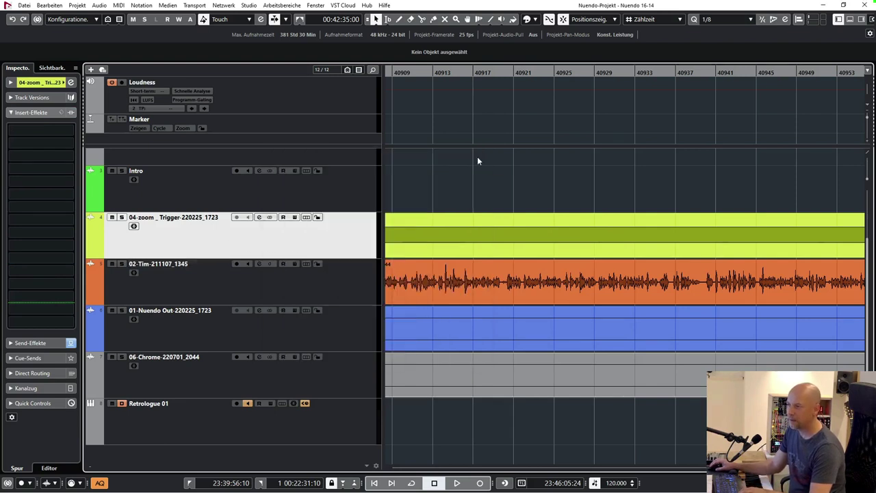
pyautogui.hscroll(5, 499, 195)
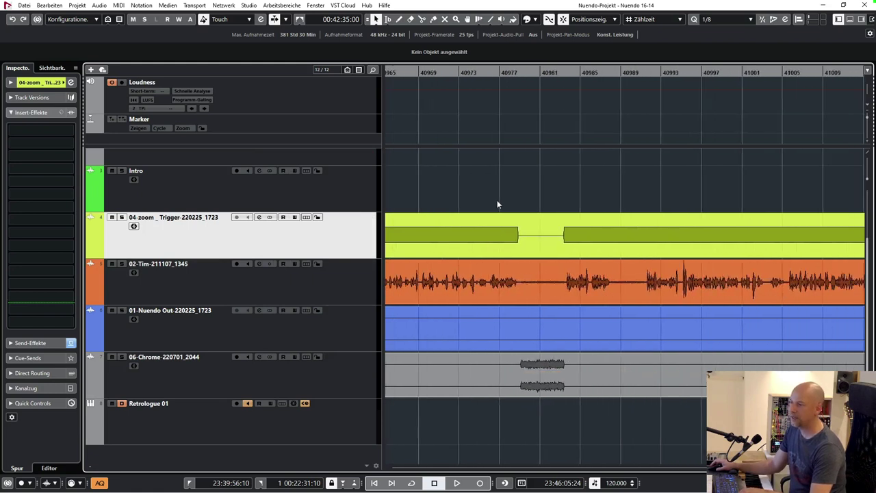
pyautogui.hscroll(3, 495, 202)
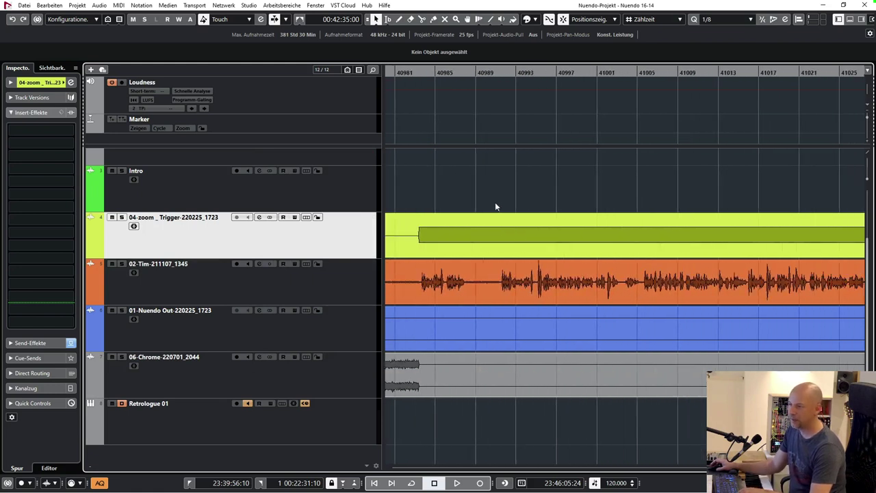
pyautogui.hscroll(3, 496, 206)
pyautogui.hscroll(11, 496, 207)
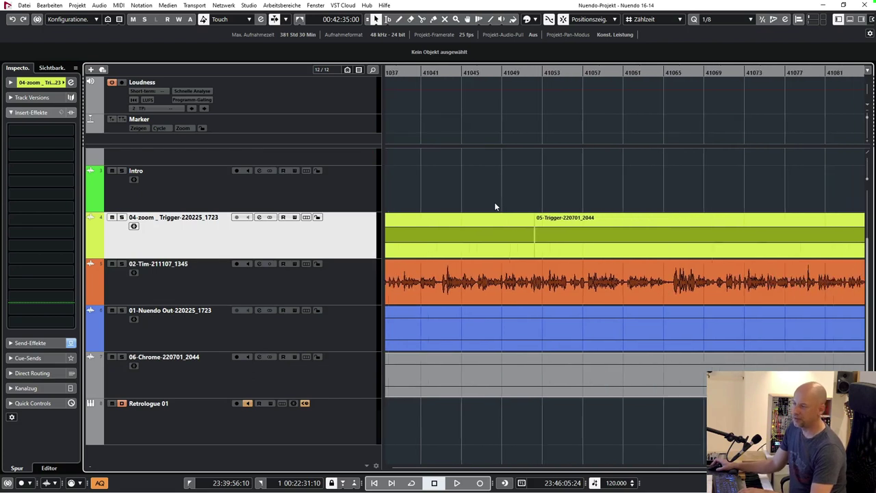
pyautogui.hscroll(-14, 496, 207)
pyautogui.hscroll(-10, 495, 206)
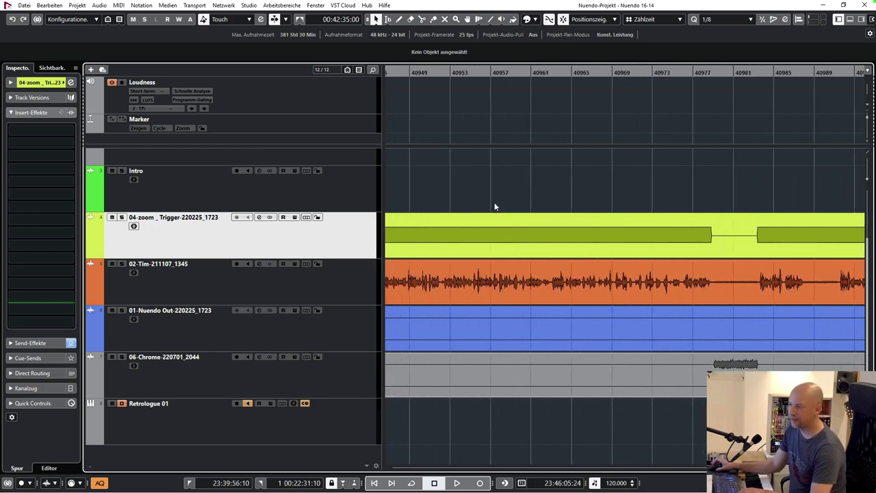